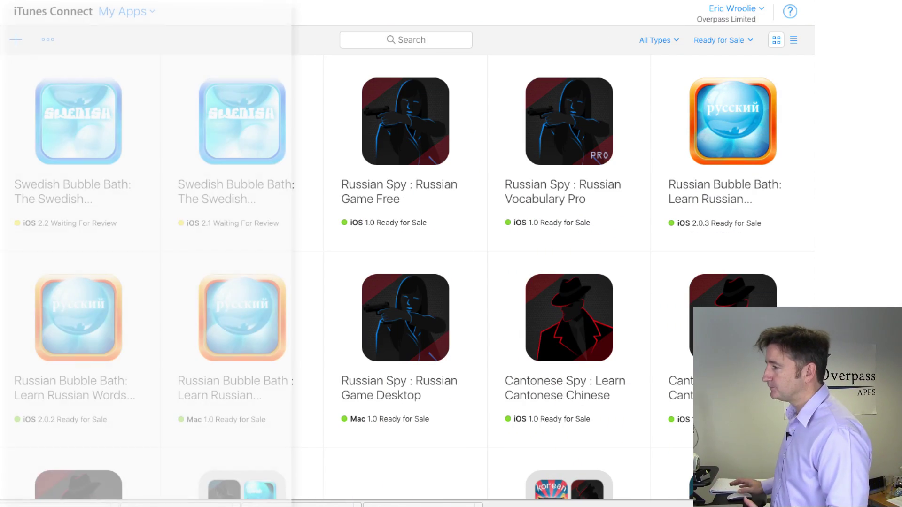
Browse the apps in My Apps, search them for "russian", and clear the search.
{"action": "scroll", "coordinate": [601, 228], "scroll_direction": "up", "scroll_amount": 1}
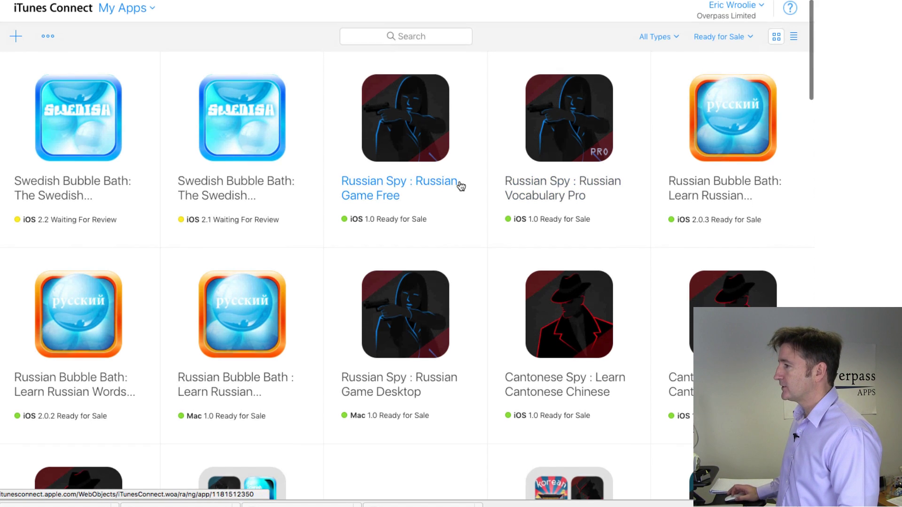
{"action": "scroll", "coordinate": [461, 187], "scroll_direction": "down", "scroll_amount": 3}
{"action": "scroll", "coordinate": [461, 187], "scroll_direction": "down", "scroll_amount": 15}
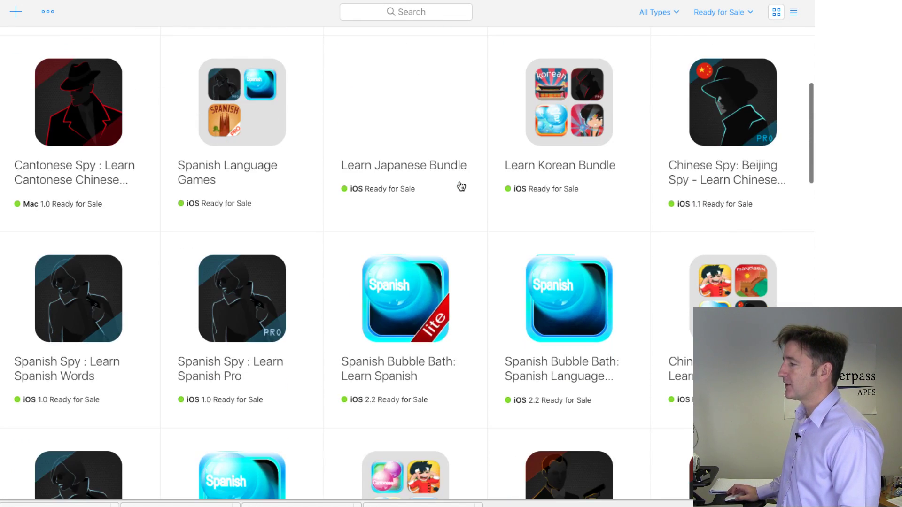
{"action": "scroll", "coordinate": [458, 183], "scroll_direction": "up", "scroll_amount": 15}
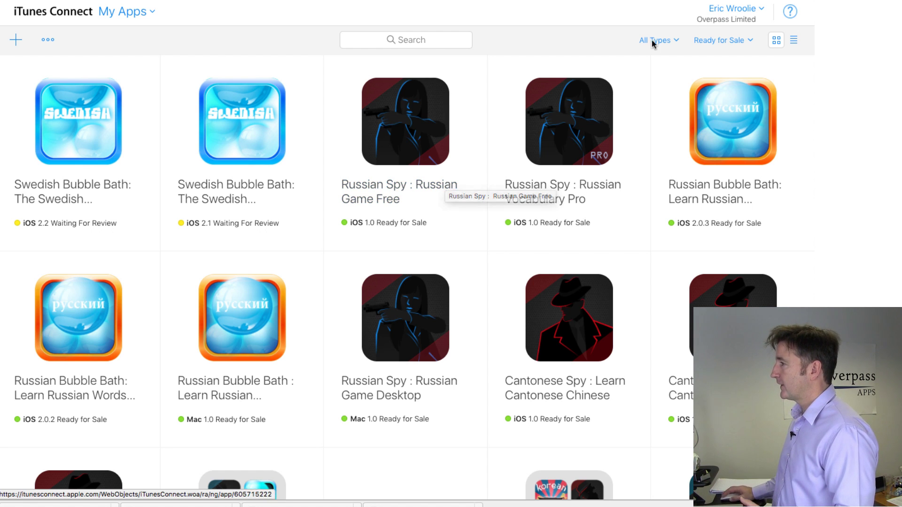
{"action": "left_click", "coordinate": [426, 38]}
{"action": "type", "text": "russian"}
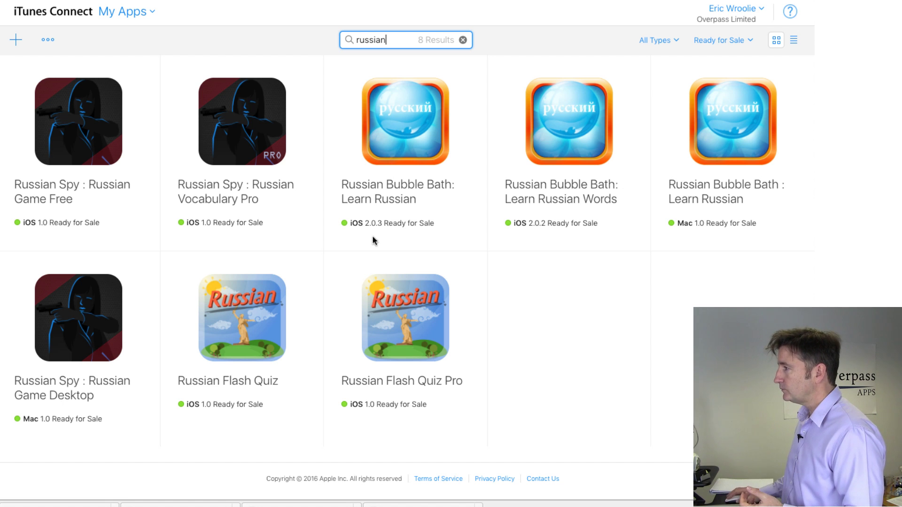
{"action": "left_click", "coordinate": [466, 49]}
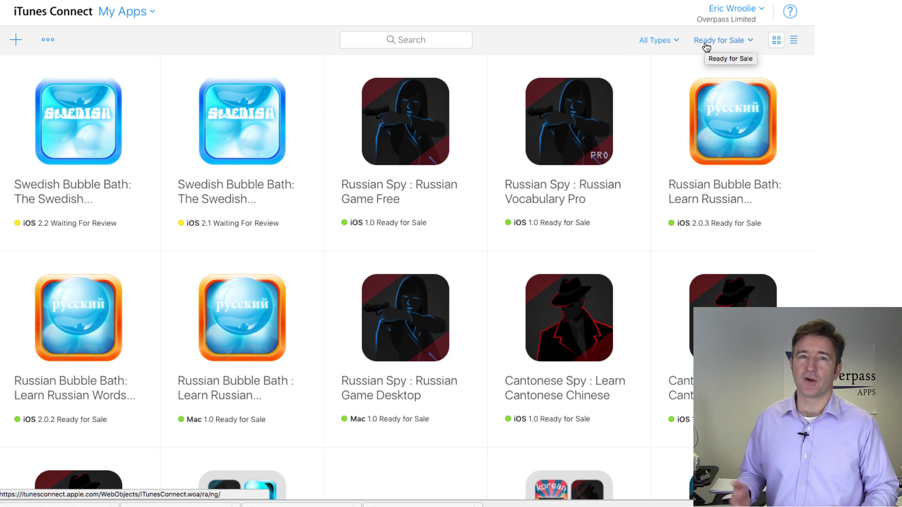
Filter the app list to the iOS Bundle type to view existing bundles, and restore All Types.
{"action": "left_click", "coordinate": [667, 41]}
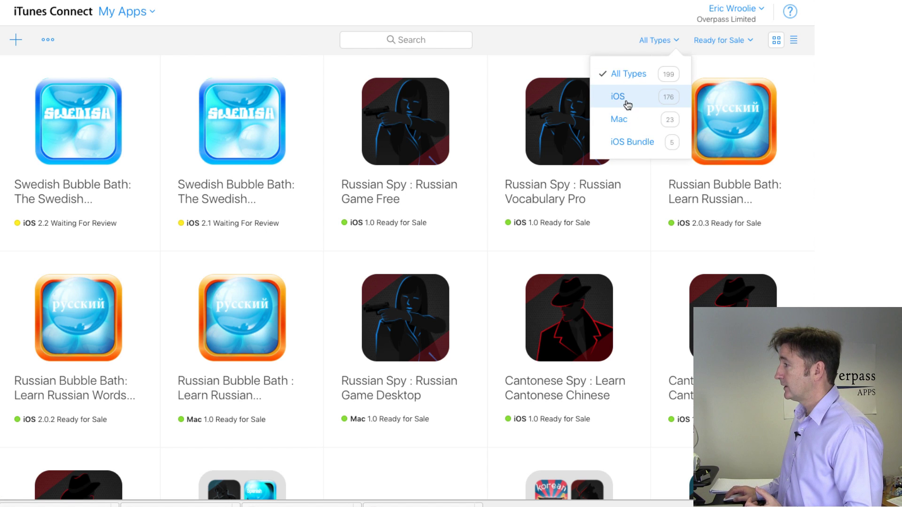
{"action": "left_click", "coordinate": [625, 140]}
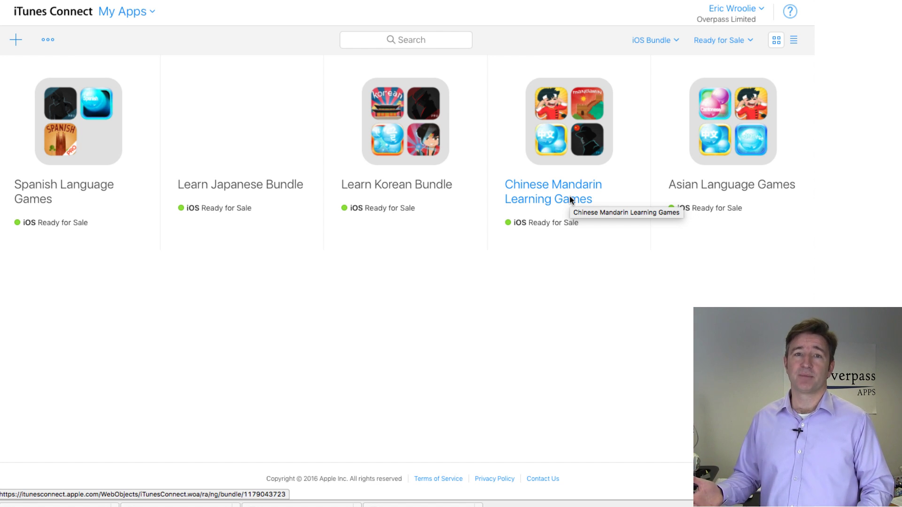
{"action": "left_click", "coordinate": [660, 40]}
{"action": "left_click", "coordinate": [621, 73]}
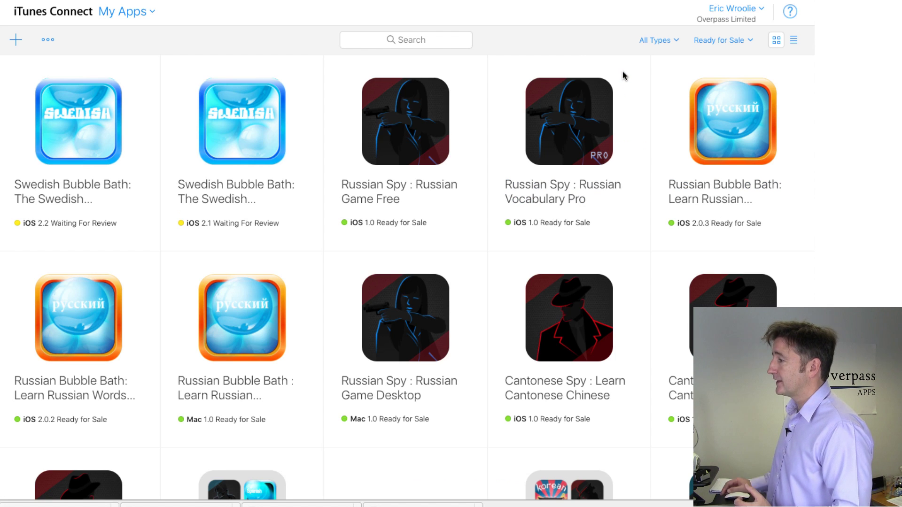
Filter the app list to iOS apps only, and set the type filter back to All Types.
{"action": "left_click", "coordinate": [660, 40]}
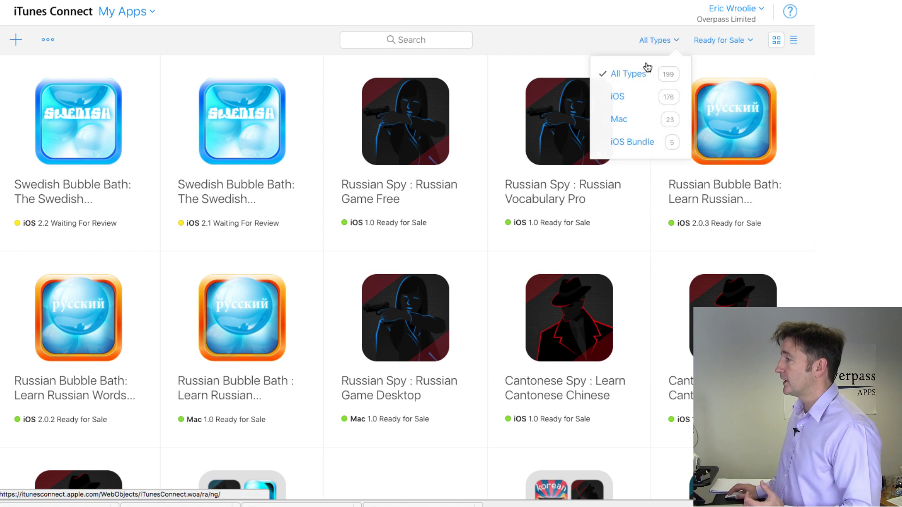
{"action": "left_click", "coordinate": [627, 96]}
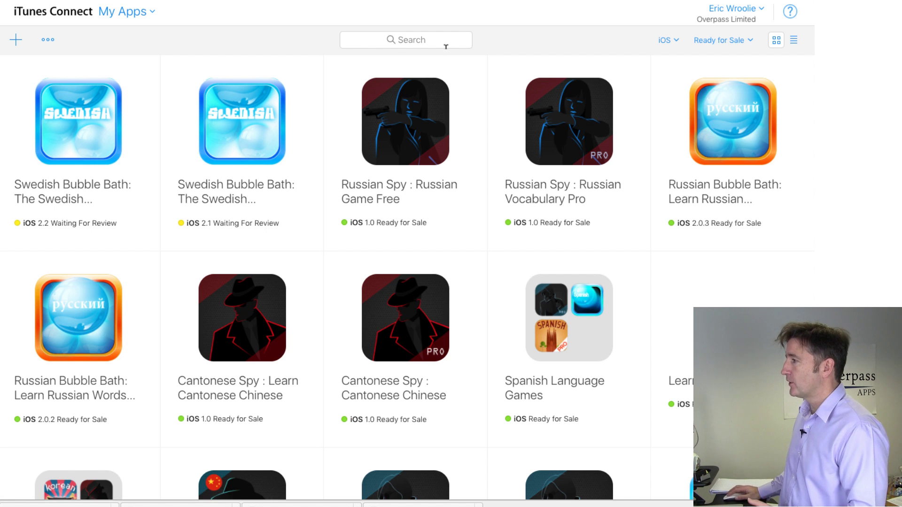
{"action": "left_click", "coordinate": [430, 43]}
{"action": "left_click", "coordinate": [664, 40]}
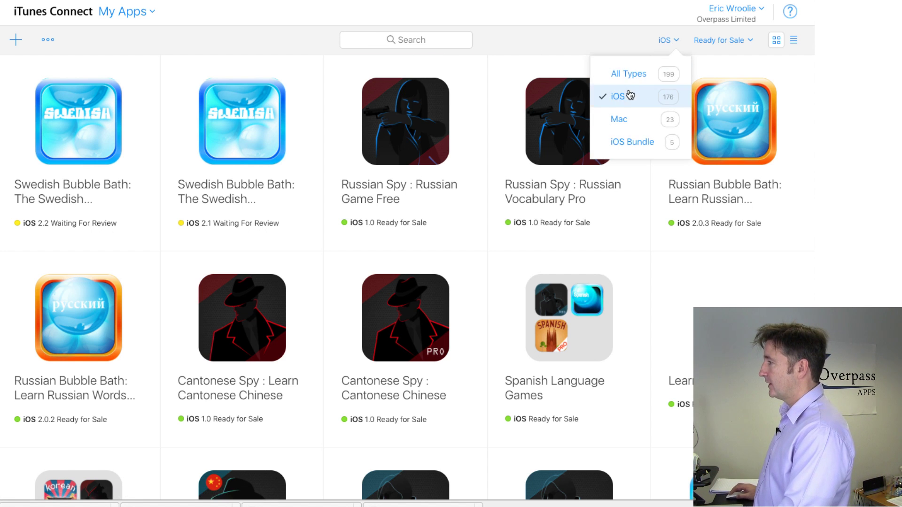
{"action": "left_click", "coordinate": [632, 75]}
Search the full app list for "russian" to review the candidate apps for the bundle.
{"action": "left_click", "coordinate": [425, 38]}
{"action": "type", "text": "r"}
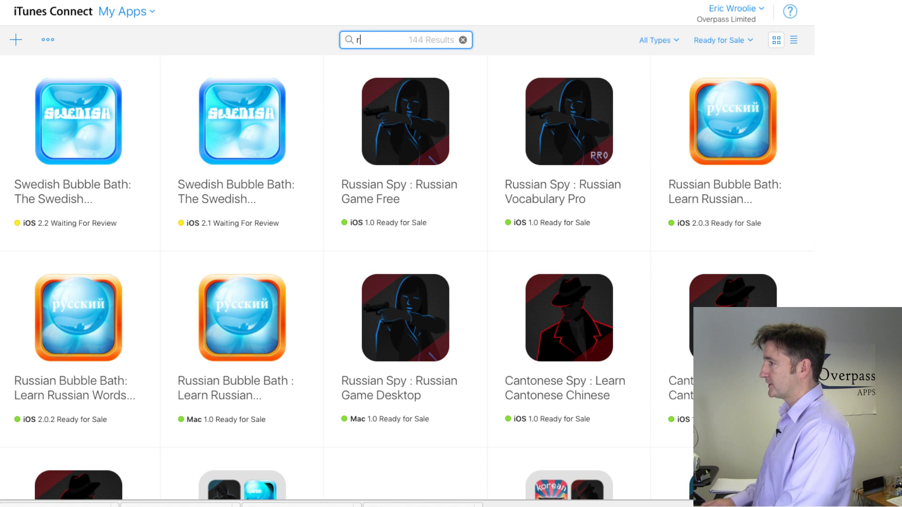
{"action": "type", "text": "ussian"}
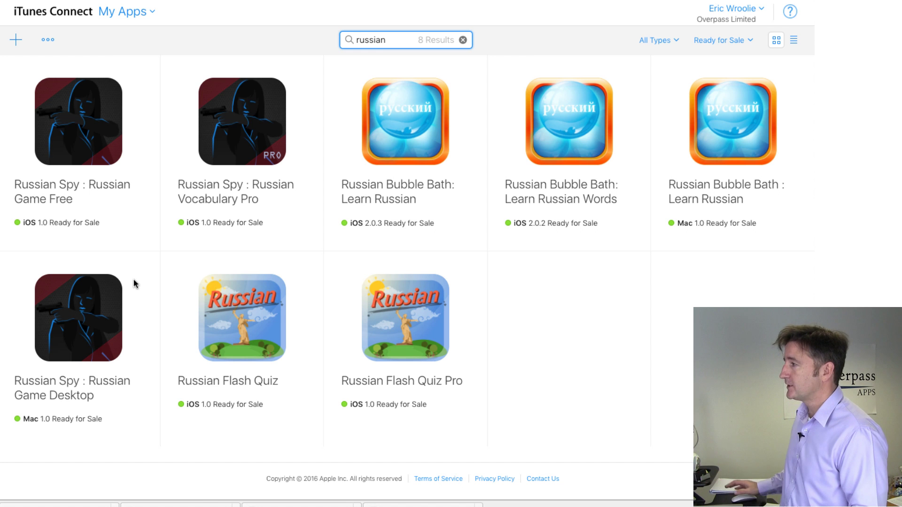
Start a new app bundle and name it "Learn Russian Games".
{"action": "left_click", "coordinate": [16, 41]}
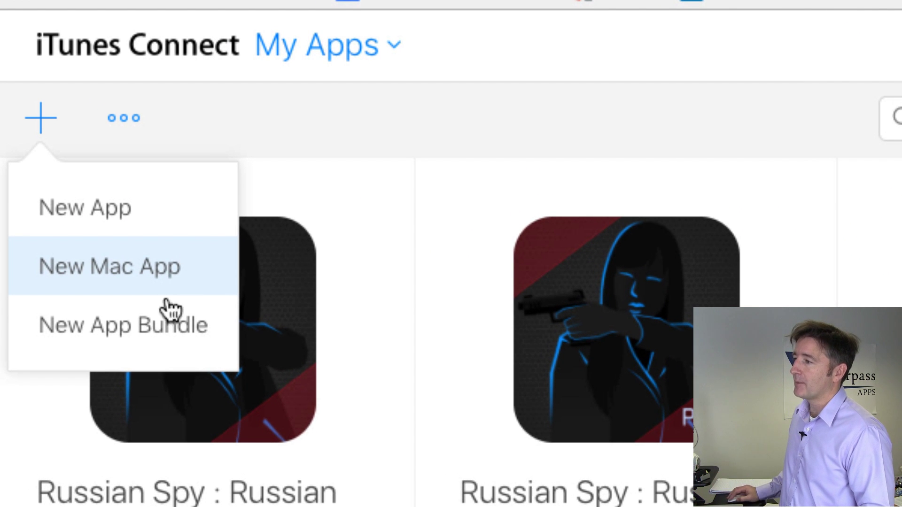
{"action": "left_click", "coordinate": [155, 335]}
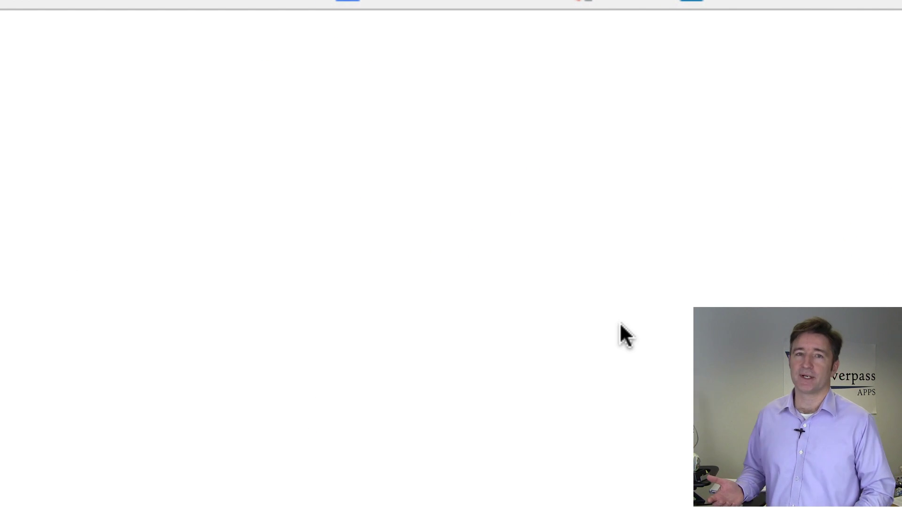
{"action": "left_click", "coordinate": [171, 148]}
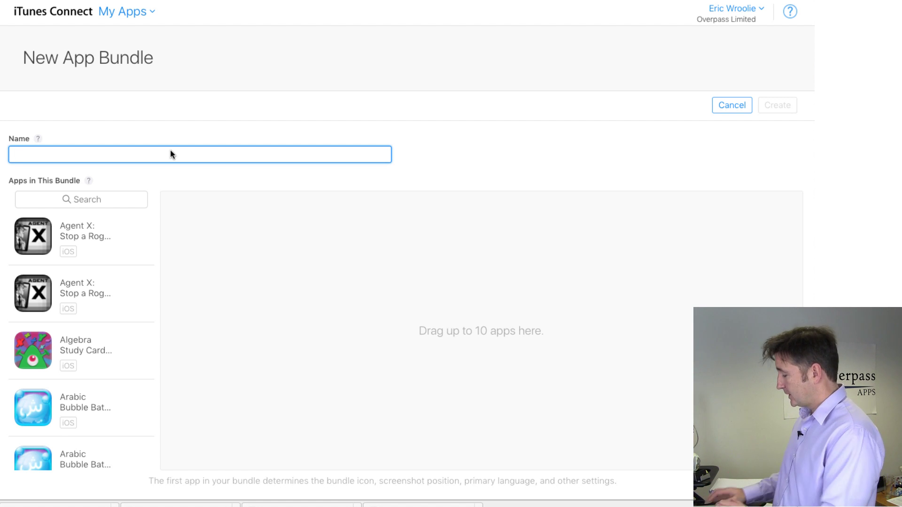
{"action": "type", "text": "Learn Ru"}
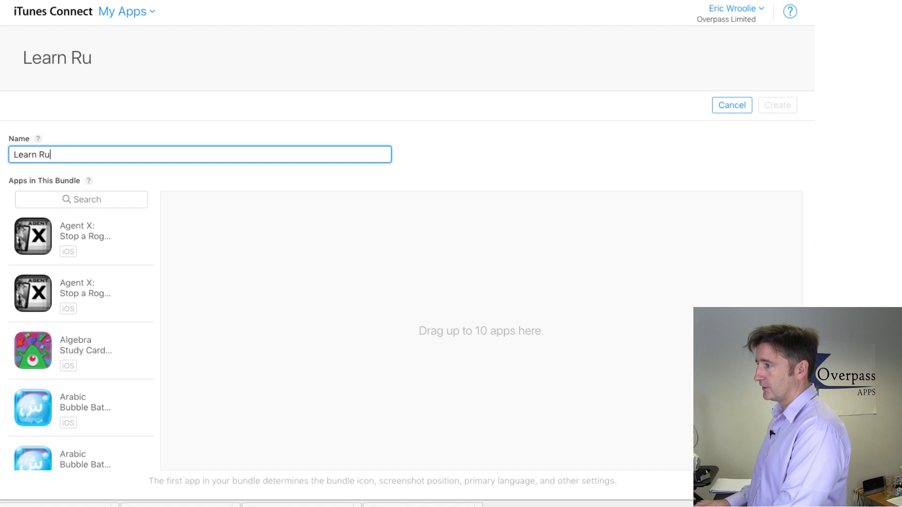
{"action": "type", "text": "ssian Games"}
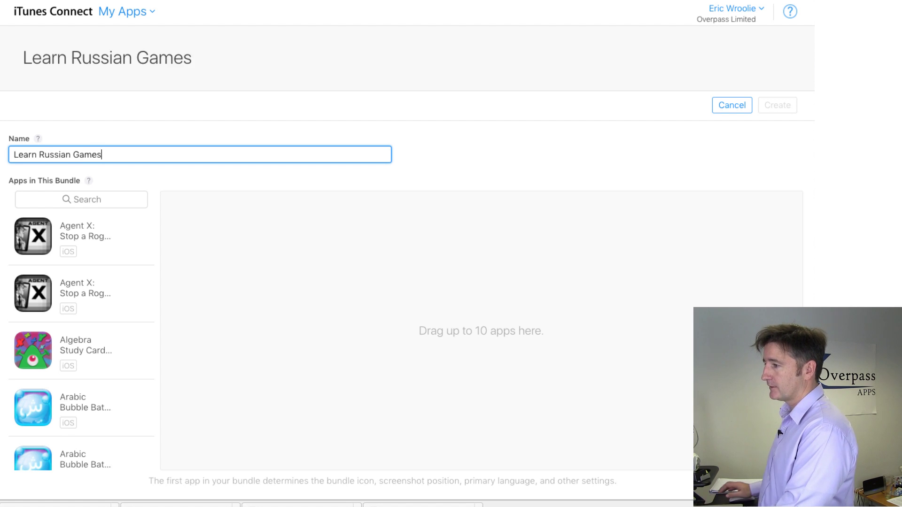
Find the "russian" apps and add the Pro versions of Russian Bubble Bath, Russian Flash Quiz and Russian Spy to the bundle, in that order.
{"action": "left_click", "coordinate": [101, 199]}
{"action": "type", "text": "r"}
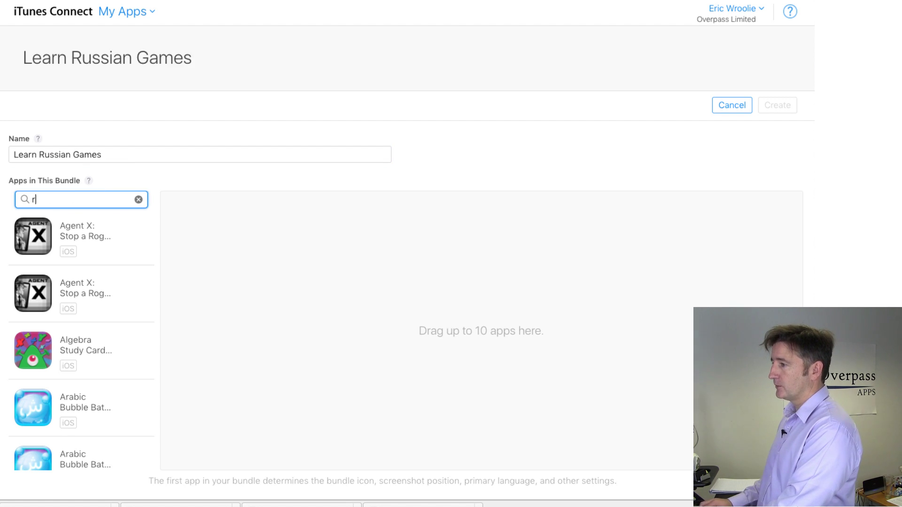
{"action": "type", "text": "ussian"}
{"action": "mouse_move", "coordinate": [96, 198]}
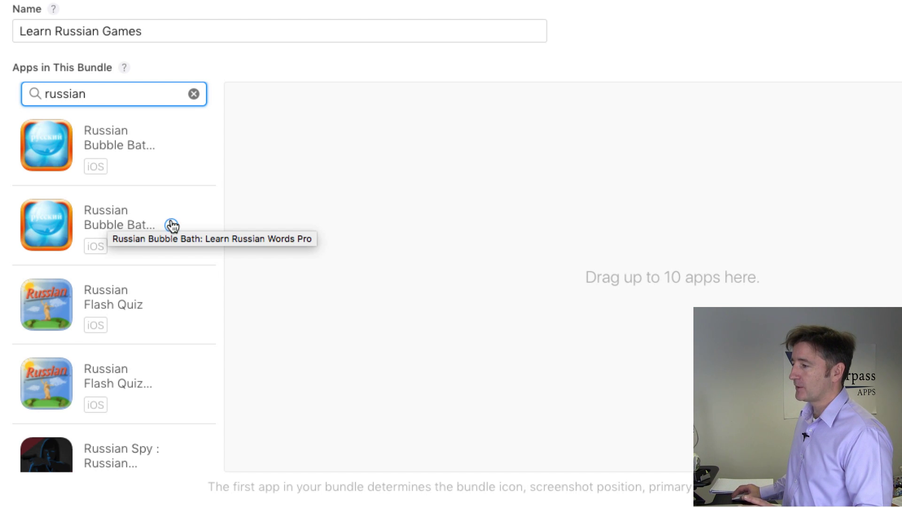
{"action": "left_click", "coordinate": [172, 227]}
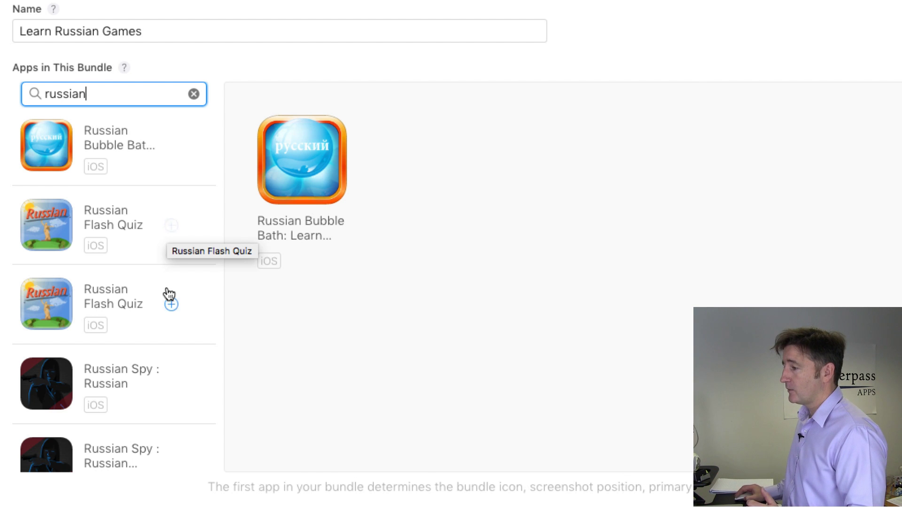
{"action": "left_click", "coordinate": [171, 304]}
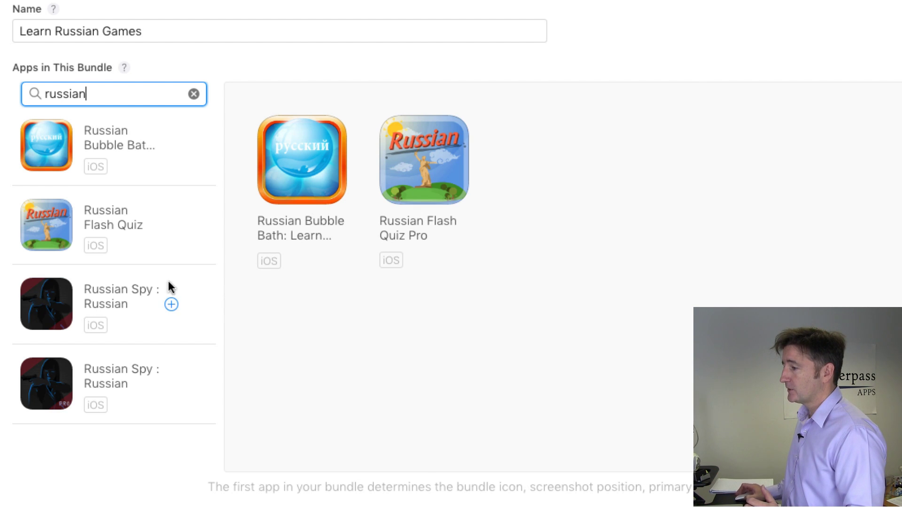
{"action": "left_click", "coordinate": [172, 386]}
Create the Learn Russian Games bundle with the three chosen apps.
{"action": "mouse_move", "coordinate": [459, 210]}
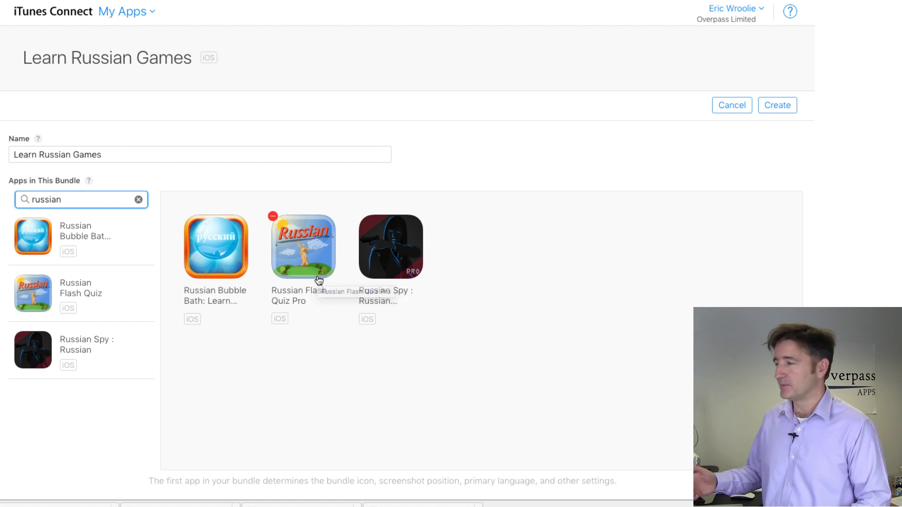
{"action": "scroll", "coordinate": [620, 112], "scroll_direction": "down", "scroll_amount": 3}
{"action": "scroll", "coordinate": [598, 133], "scroll_direction": "up", "scroll_amount": 3}
{"action": "left_click", "coordinate": [769, 108]}
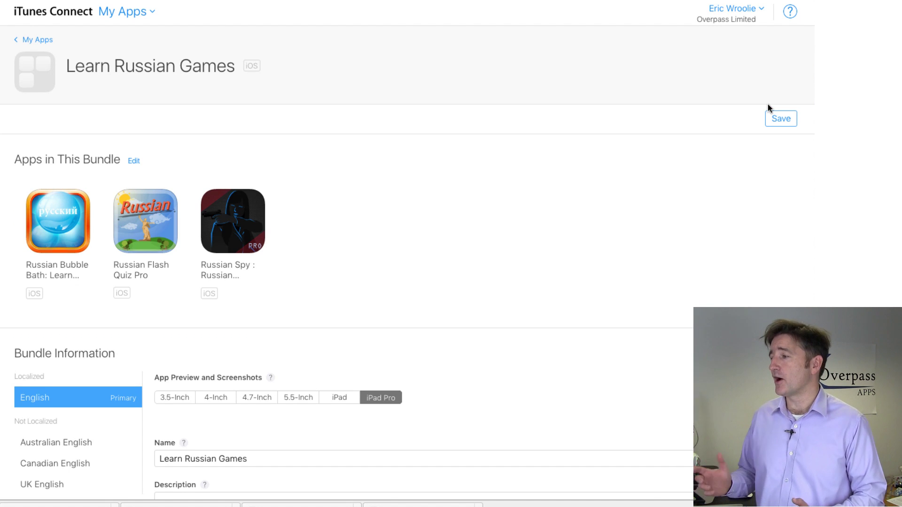
Begin the bundle description with the line "A bundle of Overpass Russian Learning Games:".
{"action": "scroll", "coordinate": [465, 165], "scroll_direction": "down", "scroll_amount": 10}
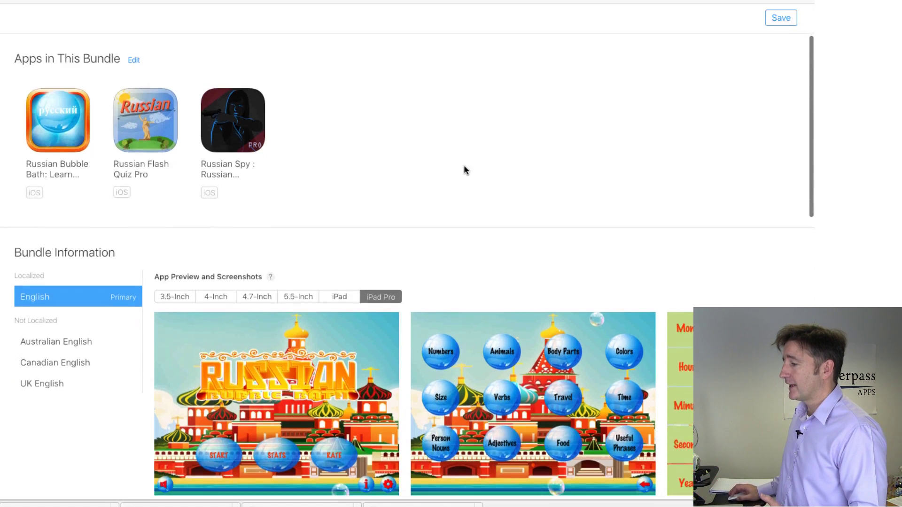
{"action": "scroll", "coordinate": [464, 165], "scroll_direction": "up", "scroll_amount": 5}
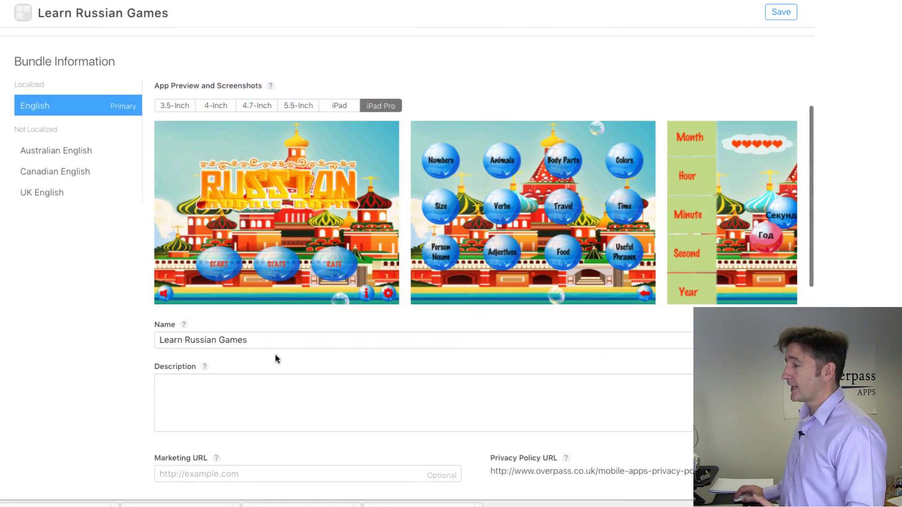
{"action": "left_click", "coordinate": [262, 371]}
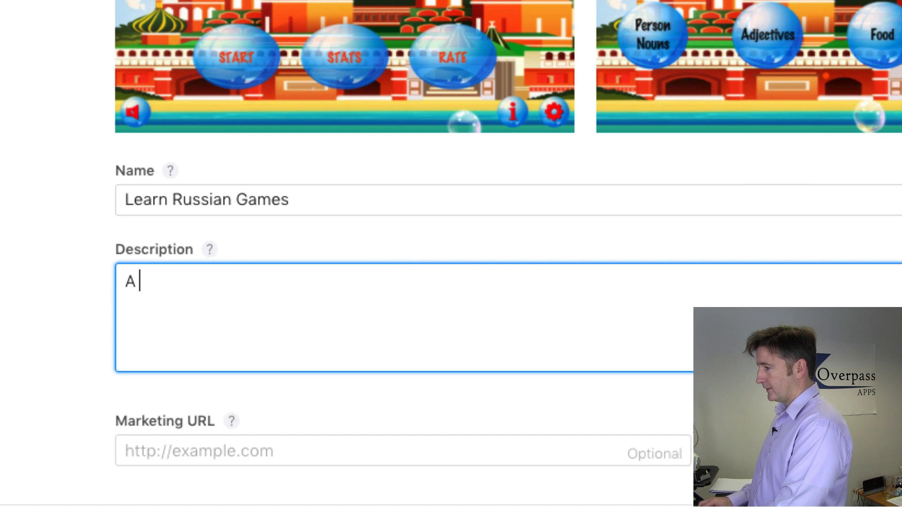
{"action": "type", "text": "A bundle of VO"}
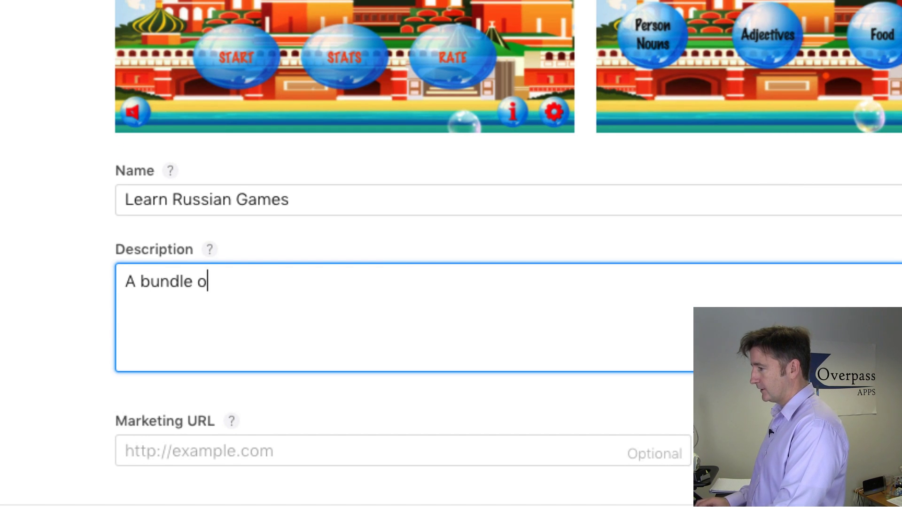
{"action": "key", "text": "BackSpace"}
{"action": "key", "text": "BackSpace"}
{"action": "type", "text": "Overpass games"}
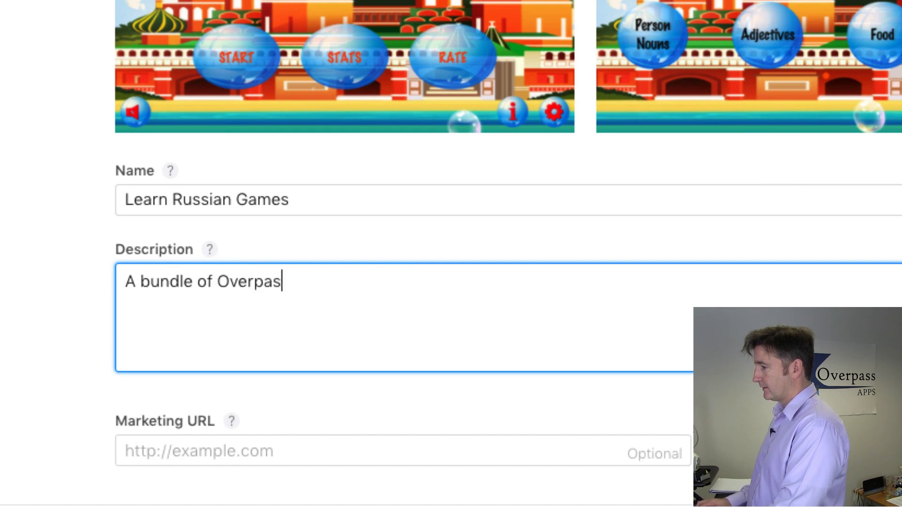
{"action": "key", "text": "BackSpace"}
{"action": "key", "text": "BackSpace"}
{"action": "key", "text": "BackSpace"}
{"action": "key", "text": "BackSpace"}
{"action": "key", "text": "BackSpace"}
{"action": "type", "text": "Russian Learning Games"}
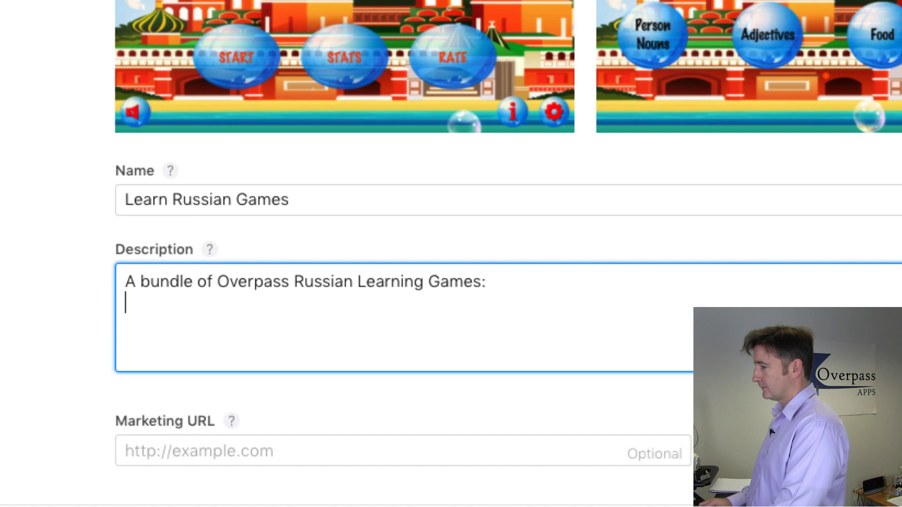
{"action": "type", "text": ":"}
List "- Russian Bubble Bath", "- Russian Spy" and "- Russian Flash Quiz" on separate lines below the description's opening line.
{"action": "key", "text": "Return"}
{"action": "type", "text": "- Russi"}
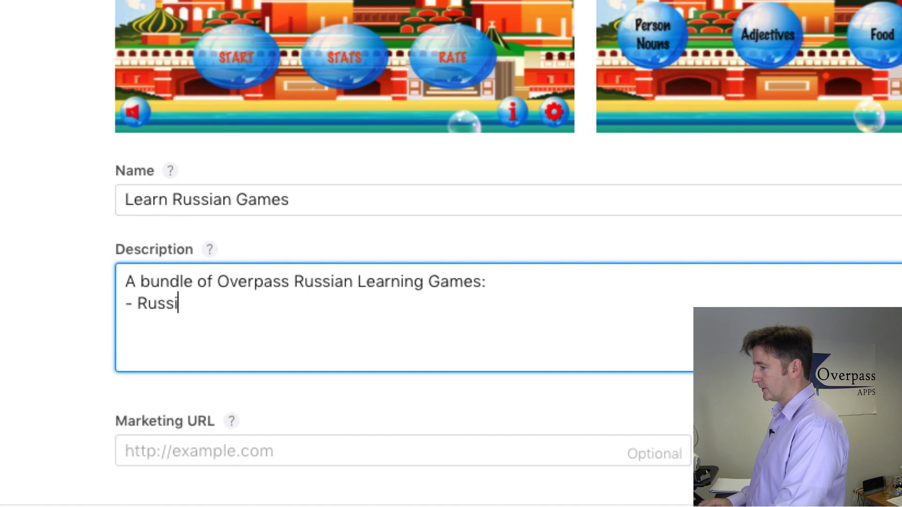
{"action": "type", "text": "an Bubble Bath "}
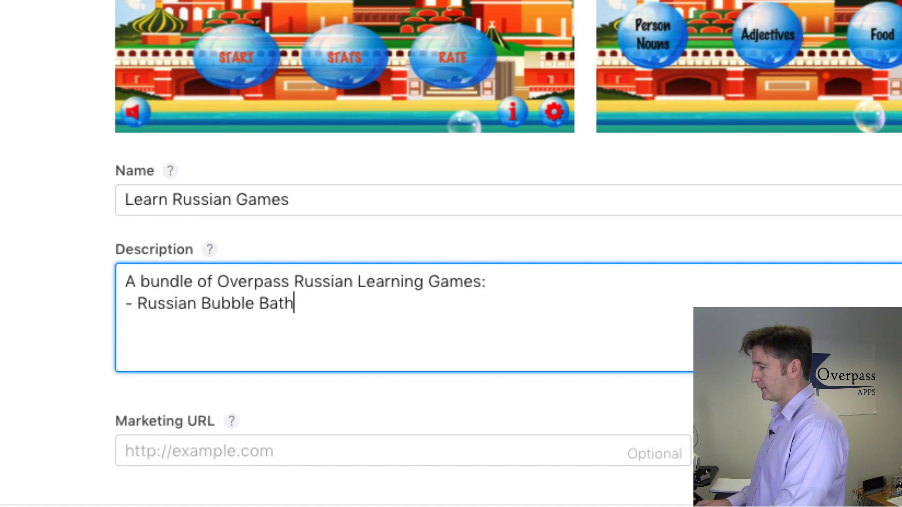
{"action": "type", "text": "- Russian S"}
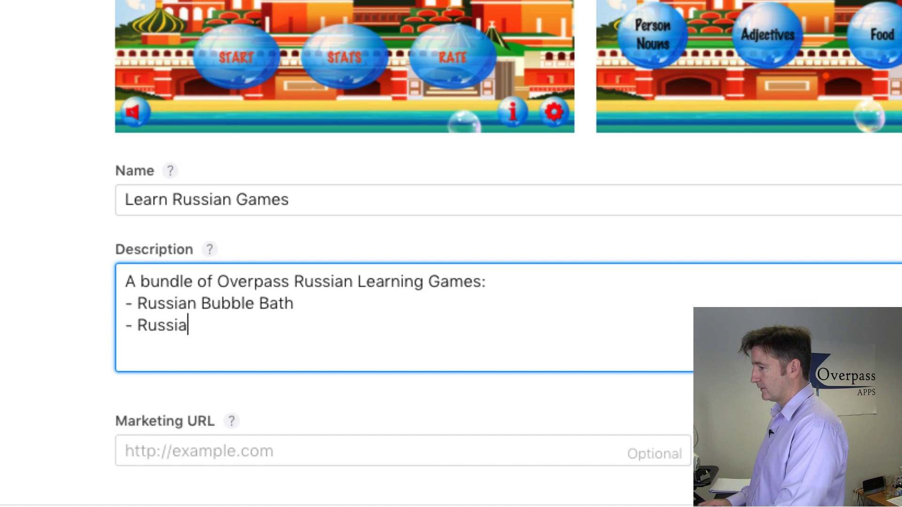
{"action": "type", "text": "py"}
{"action": "type", "text": " - Russian Fash"}
{"action": "key", "text": "BackSpace"}
{"action": "key", "text": "BackSpace"}
{"action": "key", "text": "BackSpace"}
{"action": "type", "text": "lash Quiz"}
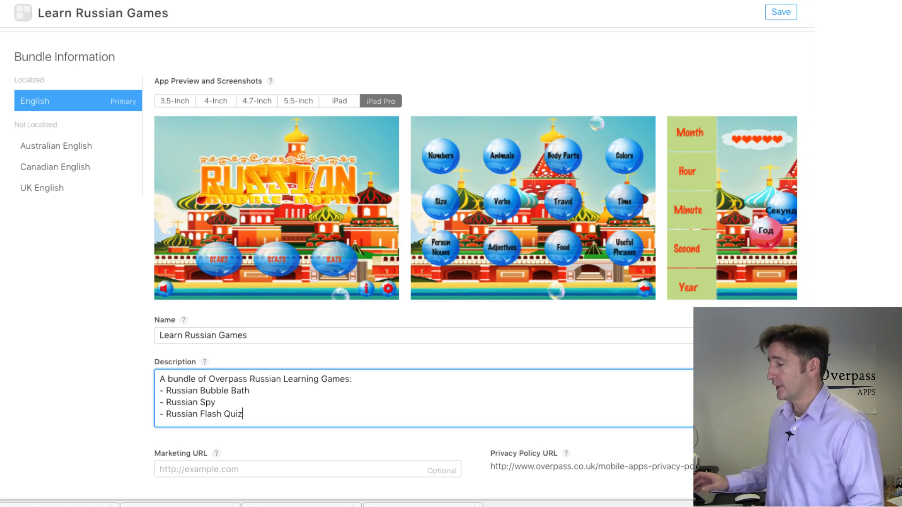
{"action": "scroll", "coordinate": [306, 374], "scroll_direction": "up", "scroll_amount": 1}
{"action": "scroll", "coordinate": [306, 375], "scroll_direction": "down", "scroll_amount": 3}
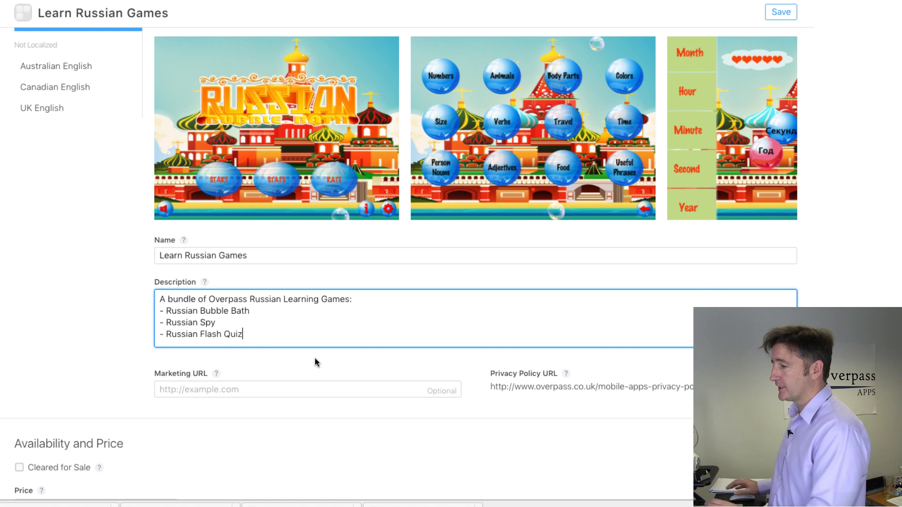
{"action": "left_click", "coordinate": [292, 381]}
{"action": "type", "text": "www.overpass.co.uk"}
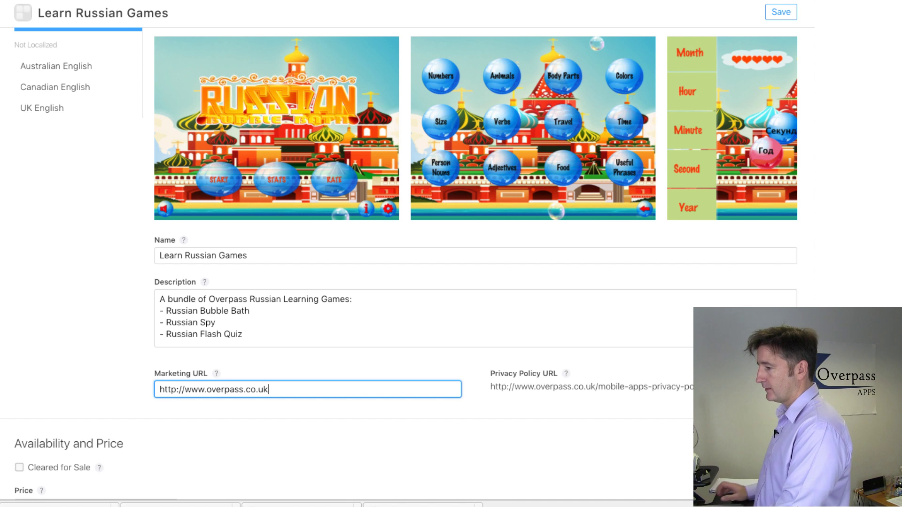
Mark the bundle as Cleared for Sale and set its price to Tier 8.
{"action": "scroll", "coordinate": [188, 264], "scroll_direction": "down", "scroll_amount": 5}
{"action": "left_click", "coordinate": [19, 276]}
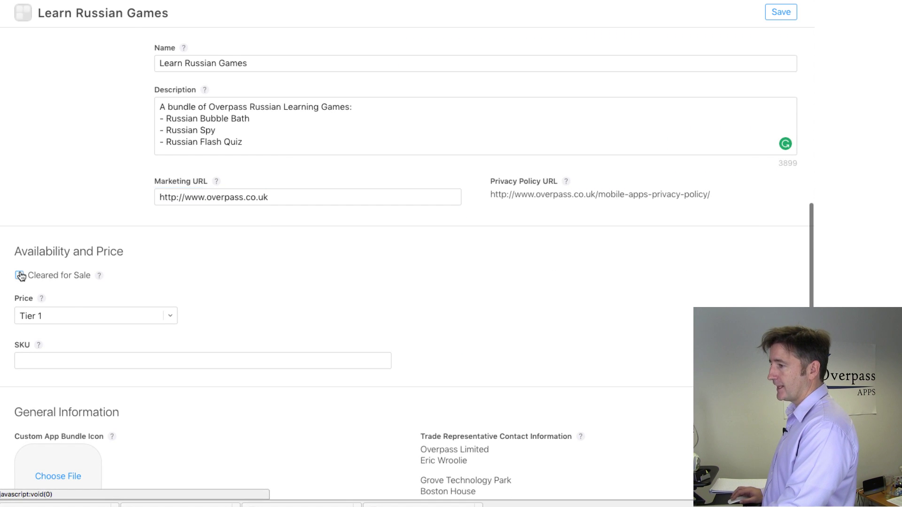
{"action": "left_click", "coordinate": [91, 308]}
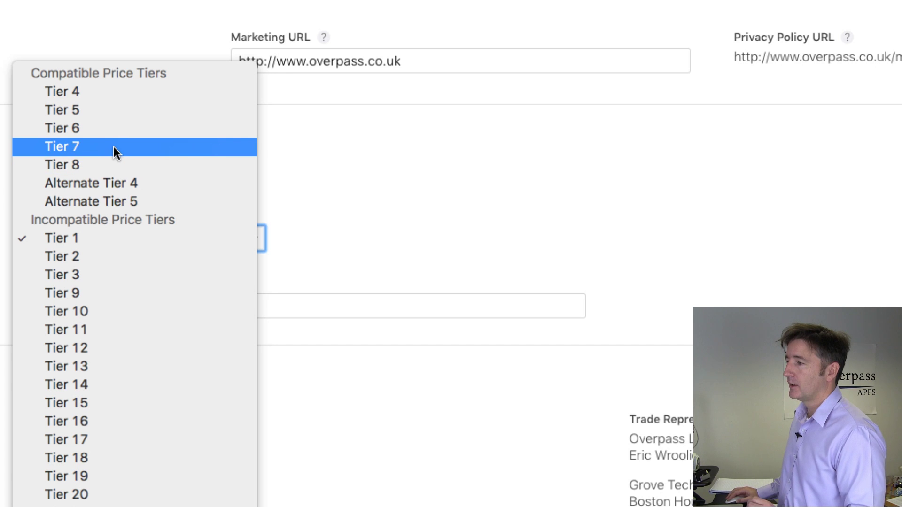
{"action": "left_click", "coordinate": [111, 162]}
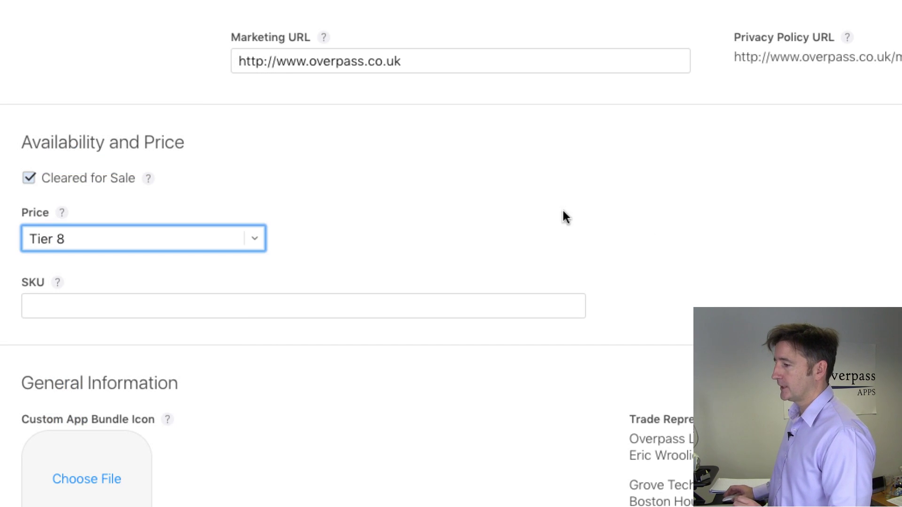
Enter com.overpass.learnrussian as the bundle's SKU.
{"action": "left_click", "coordinate": [314, 295]}
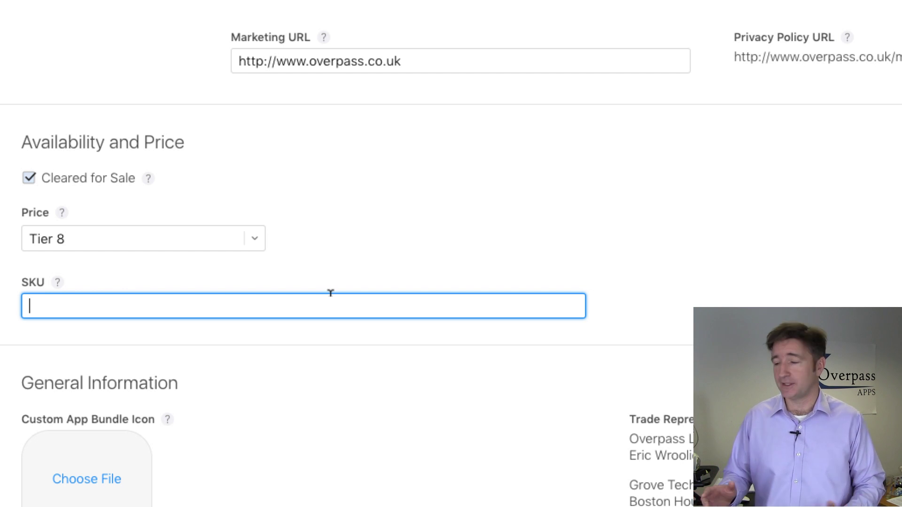
{"action": "type", "text": "com"}
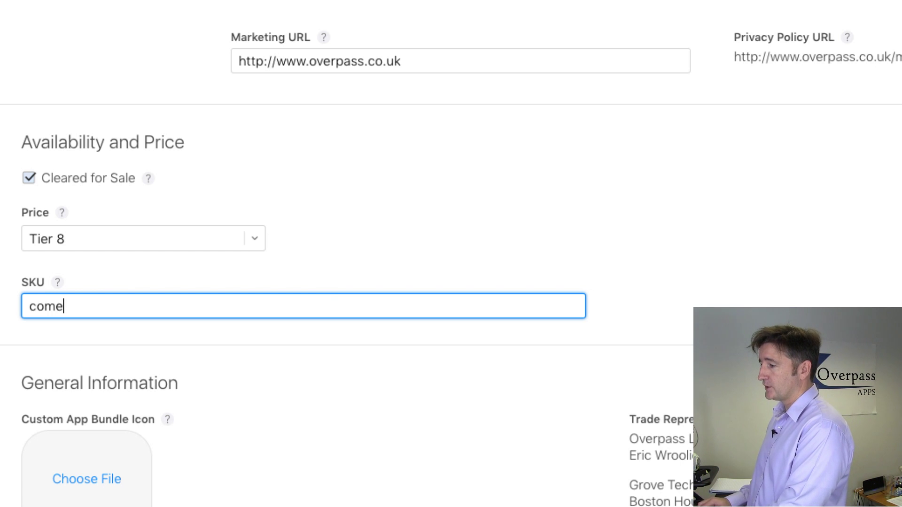
{"action": "type", "text": ".overpass.learnrussian"}
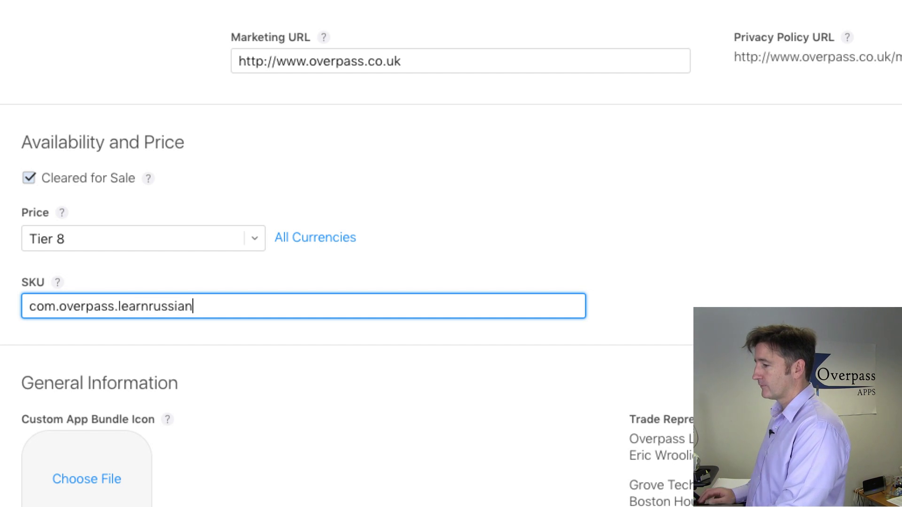
Look over the bundle's general information and view its English and UK English localizations.
{"action": "scroll", "coordinate": [329, 301], "scroll_direction": "down", "scroll_amount": 7}
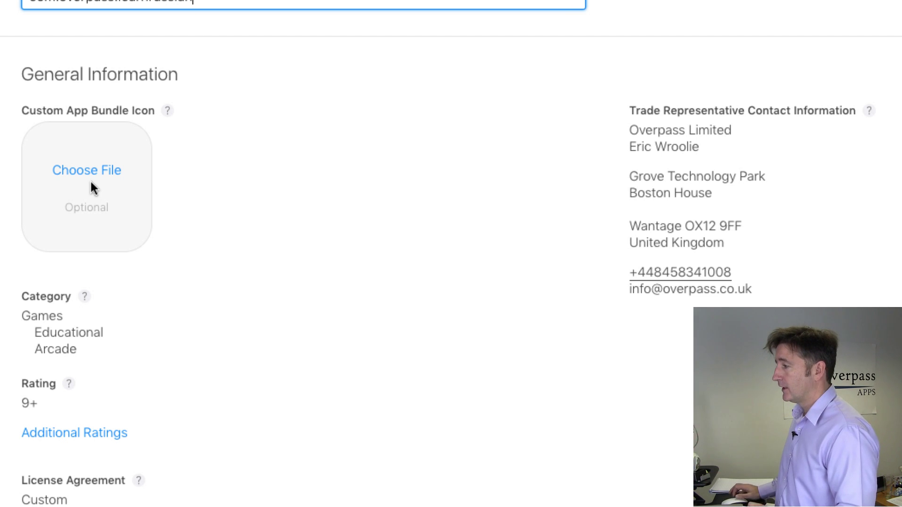
{"action": "scroll", "coordinate": [90, 184], "scroll_direction": "down", "scroll_amount": 5}
{"action": "scroll", "coordinate": [153, 171], "scroll_direction": "up", "scroll_amount": 20}
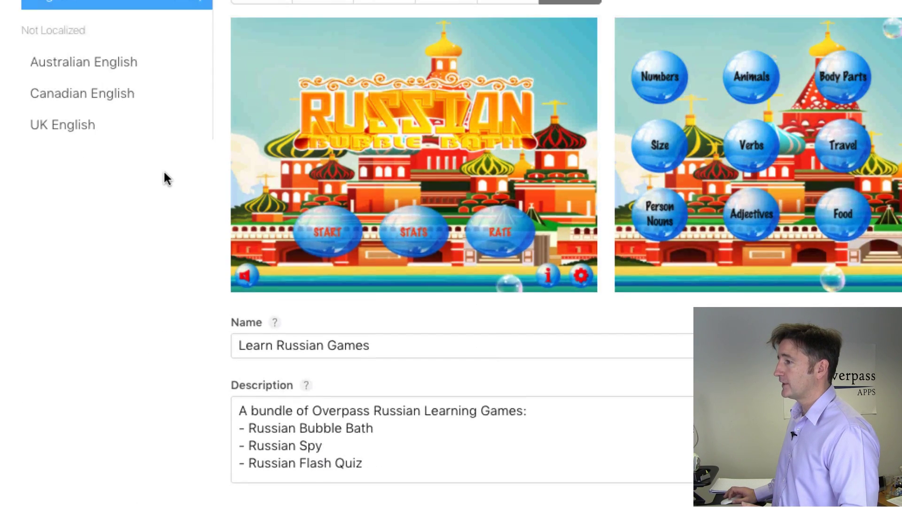
{"action": "scroll", "coordinate": [164, 173], "scroll_direction": "up", "scroll_amount": 1}
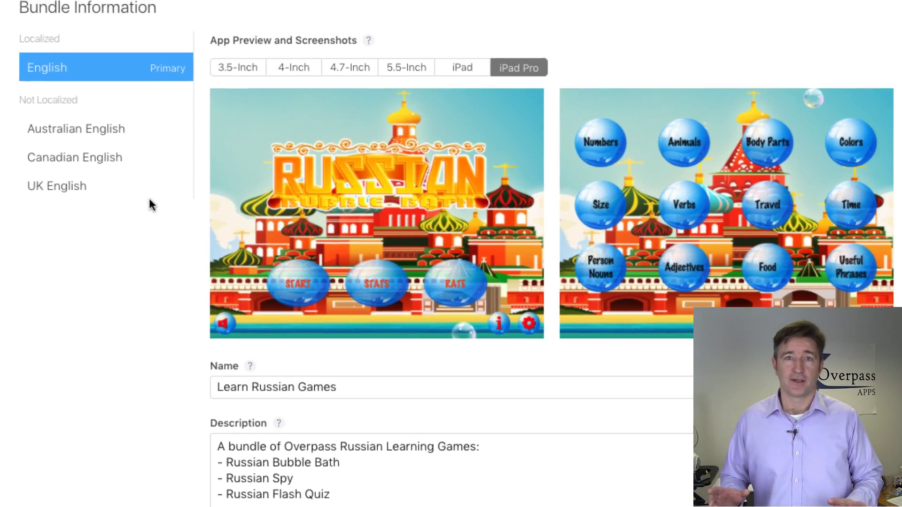
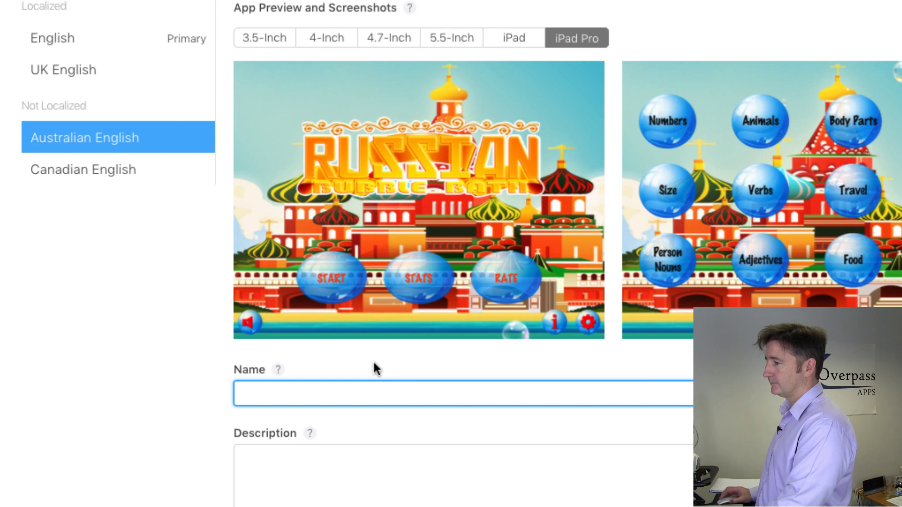
{"action": "left_click", "coordinate": [161, 311]}
{"action": "left_click", "coordinate": [81, 52]}
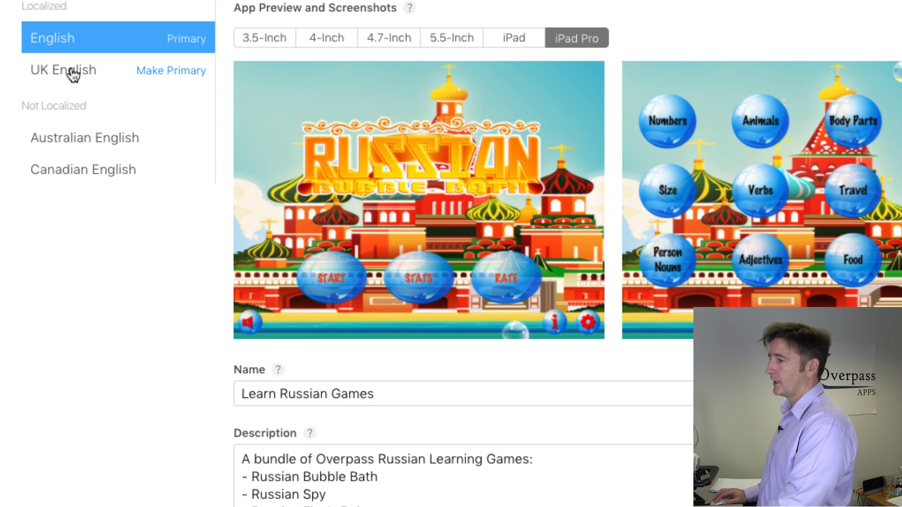
{"action": "left_click", "coordinate": [72, 73]}
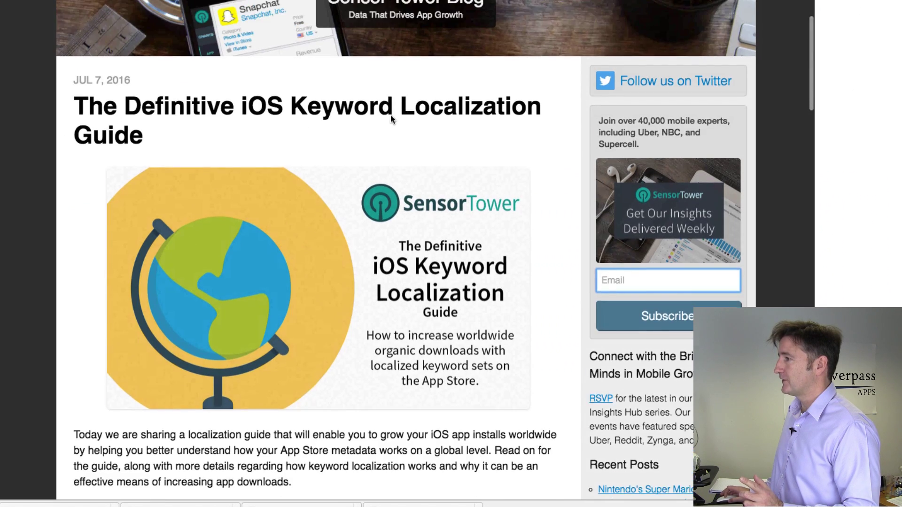
On the Sensor Tower blog, examine the App Store localizations table in The Definitive iOS Keyword Localization Guide.
{"action": "scroll", "coordinate": [390, 115], "scroll_direction": "up", "scroll_amount": 3}
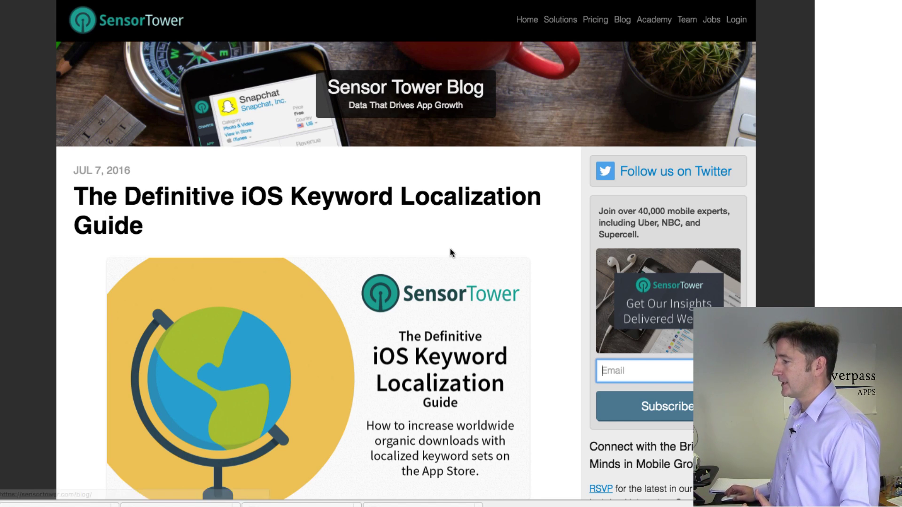
{"action": "scroll", "coordinate": [449, 250], "scroll_direction": "down", "scroll_amount": 10}
{"action": "scroll", "coordinate": [445, 250], "scroll_direction": "down", "scroll_amount": 5}
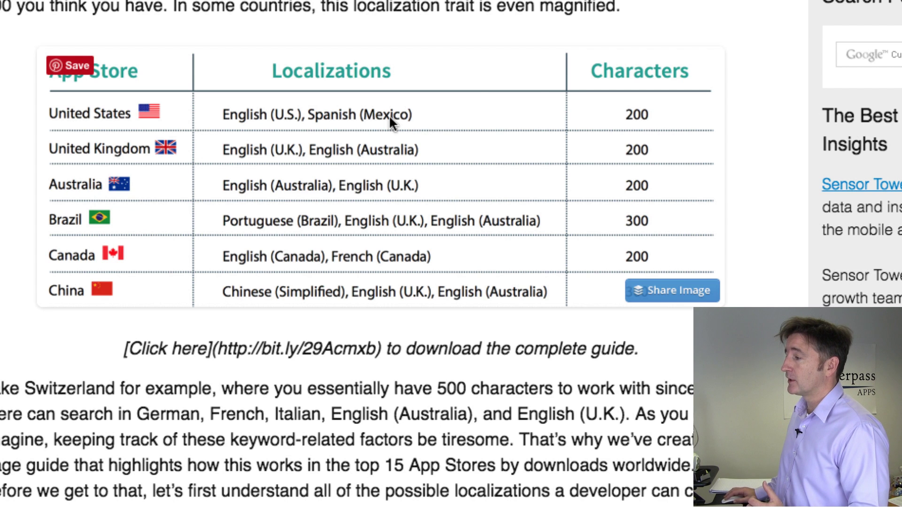
{"action": "left_click_drag", "start_coordinate": [389, 117], "coordinate": [498, 34]}
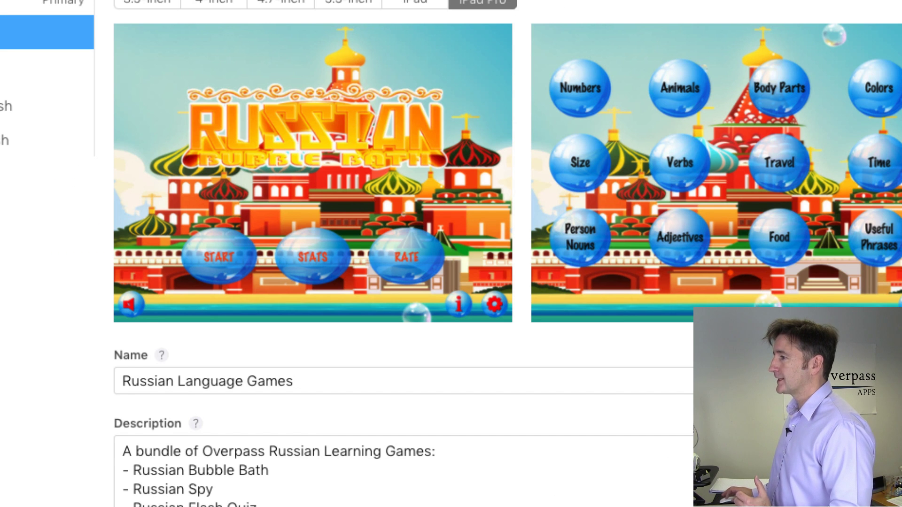
Save the Learn Russian Games bundle with its completed details and submit it for review.
{"action": "scroll", "coordinate": [411, 187], "scroll_direction": "down", "scroll_amount": 10}
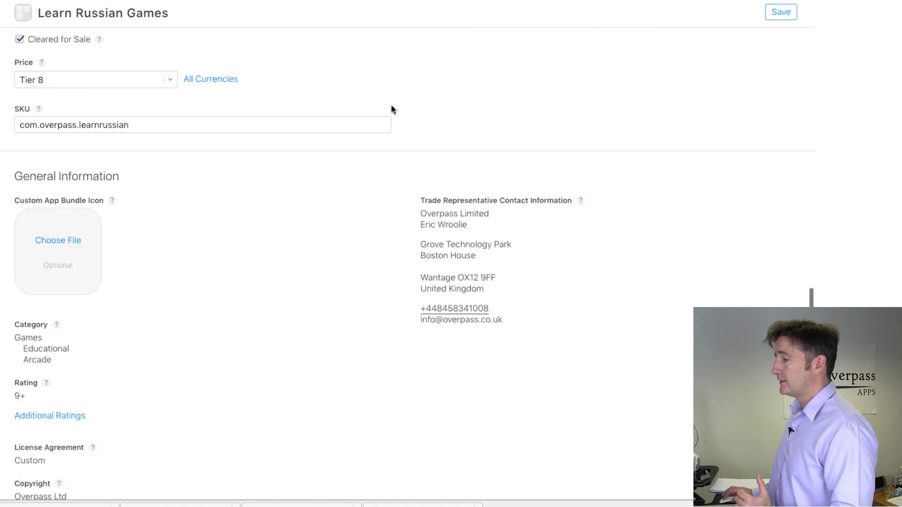
{"action": "scroll", "coordinate": [392, 110], "scroll_direction": "down", "scroll_amount": 2}
{"action": "scroll", "coordinate": [393, 110], "scroll_direction": "up", "scroll_amount": 10}
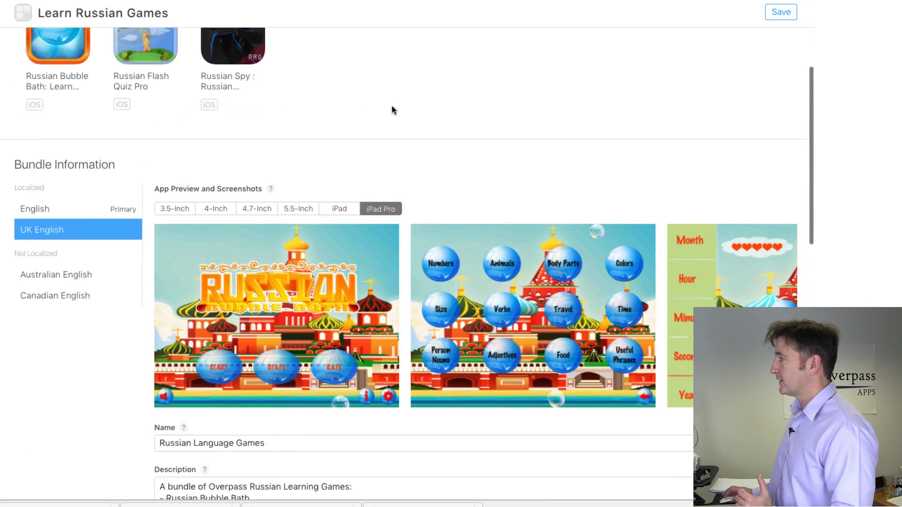
{"action": "scroll", "coordinate": [392, 110], "scroll_direction": "up", "scroll_amount": 4}
{"action": "left_click", "coordinate": [773, 121]}
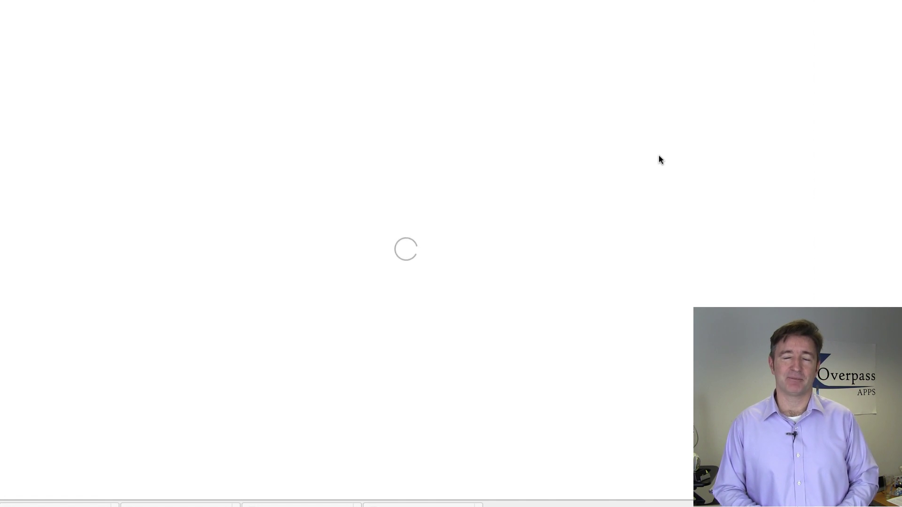
{"action": "scroll", "coordinate": [757, 121], "scroll_direction": "down", "scroll_amount": 2}
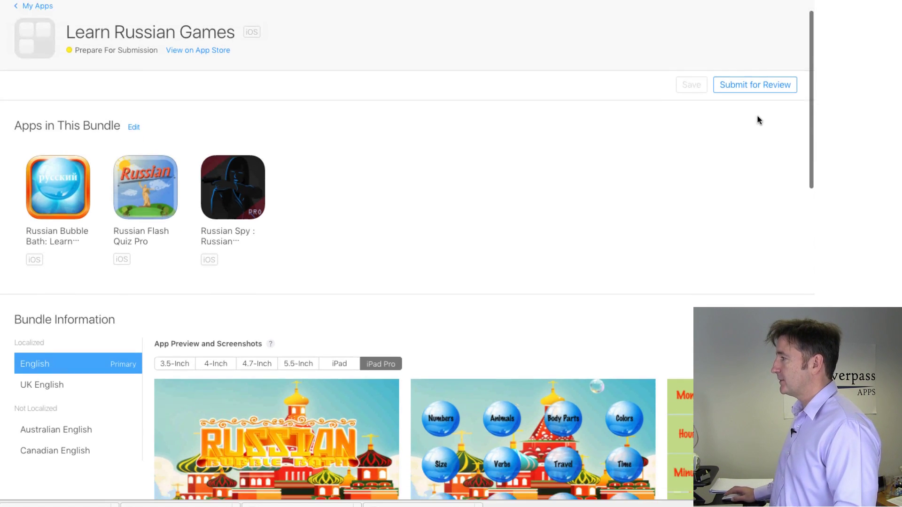
{"action": "left_click", "coordinate": [759, 81]}
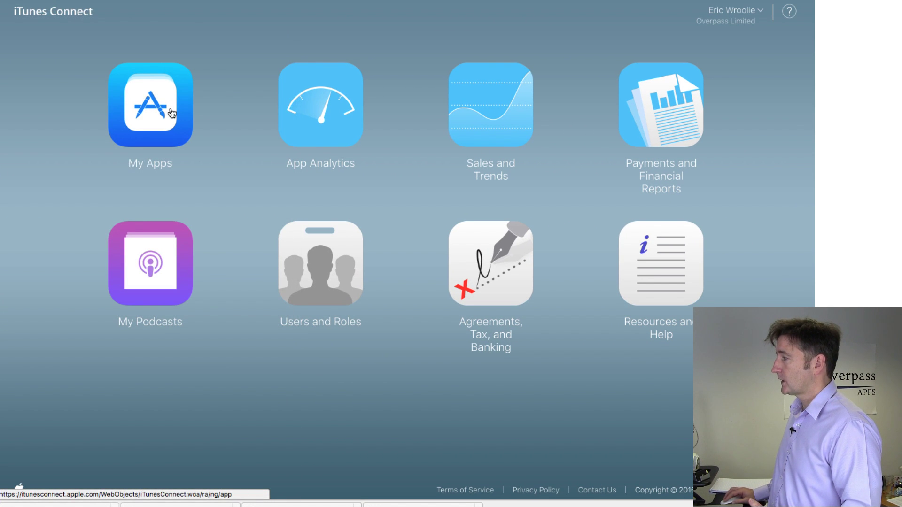
Open the list of own apps, search it for "spy" and look through the matching apps.
{"action": "left_click", "coordinate": [172, 113]}
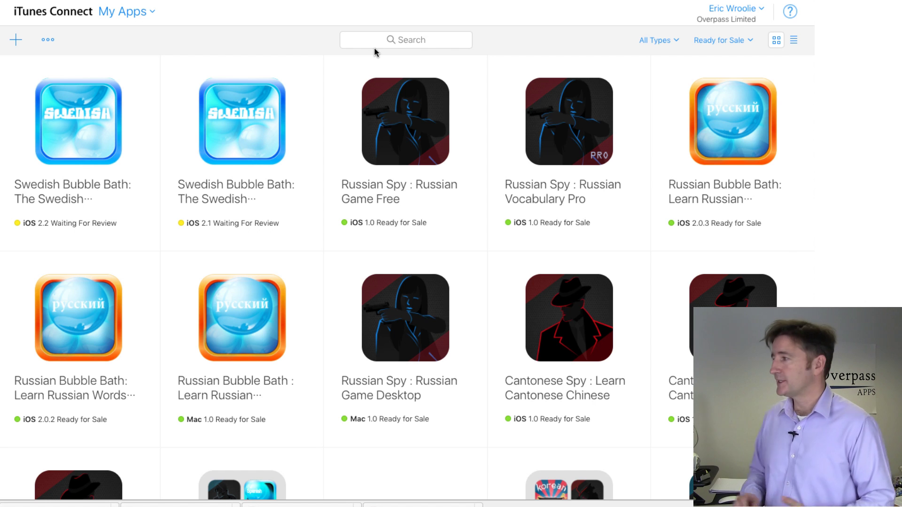
{"action": "left_click", "coordinate": [411, 40]}
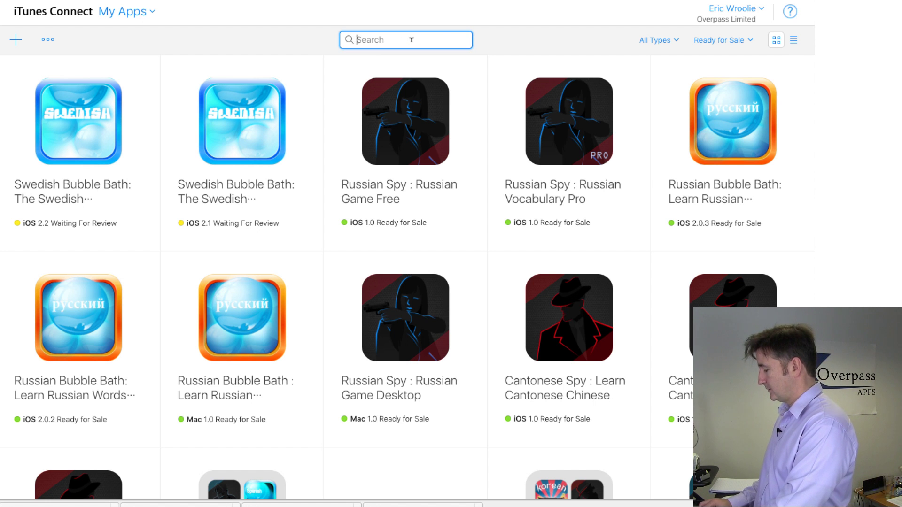
{"action": "type", "text": "r"}
{"action": "type", "text": "py"}
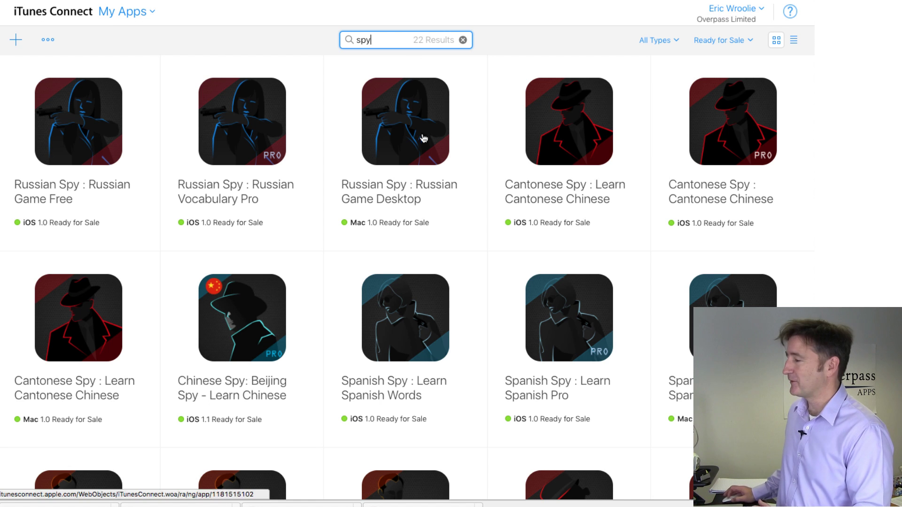
{"action": "scroll", "coordinate": [427, 137], "scroll_direction": "down", "scroll_amount": 10}
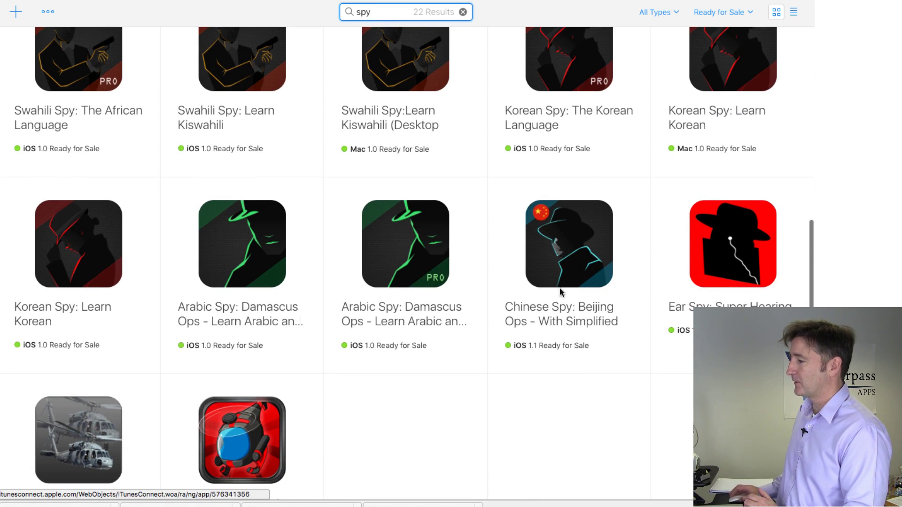
{"action": "scroll", "coordinate": [256, 340], "scroll_direction": "down", "scroll_amount": 2}
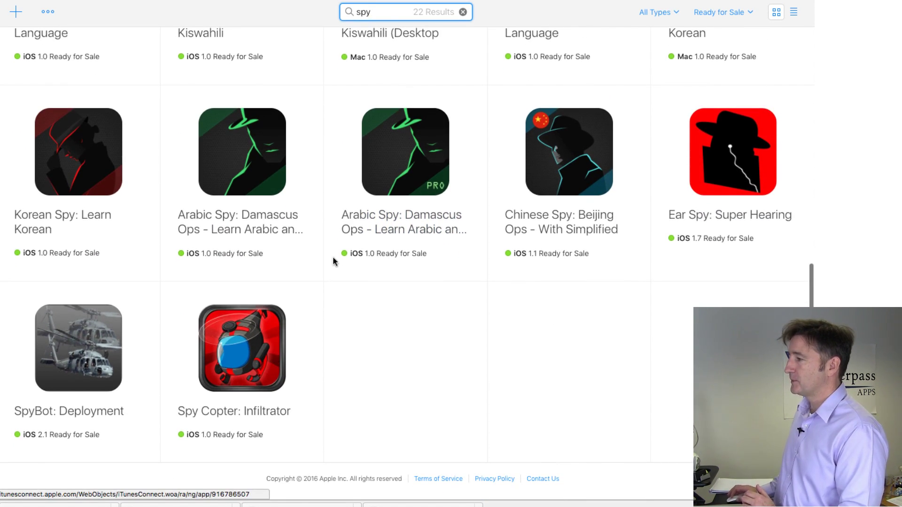
{"action": "scroll", "coordinate": [334, 259], "scroll_direction": "up", "scroll_amount": 10}
{"action": "scroll", "coordinate": [334, 258], "scroll_direction": "up", "scroll_amount": 1}
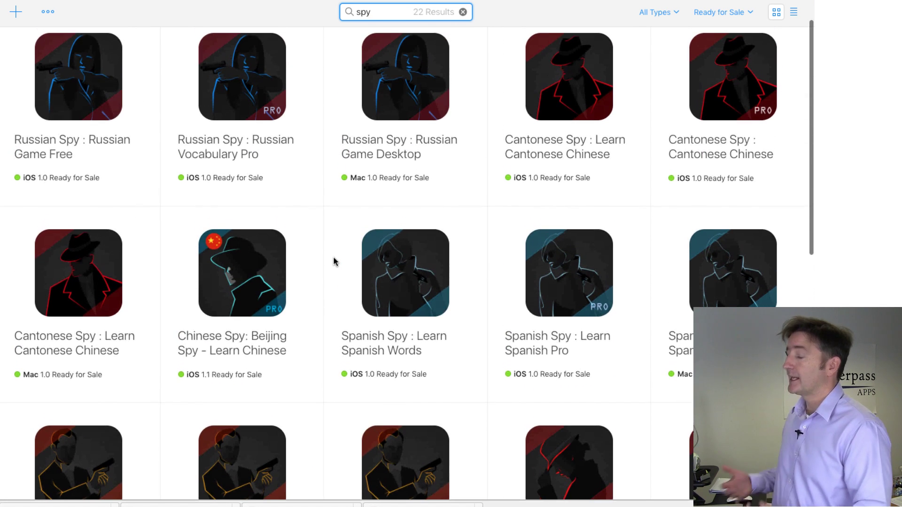